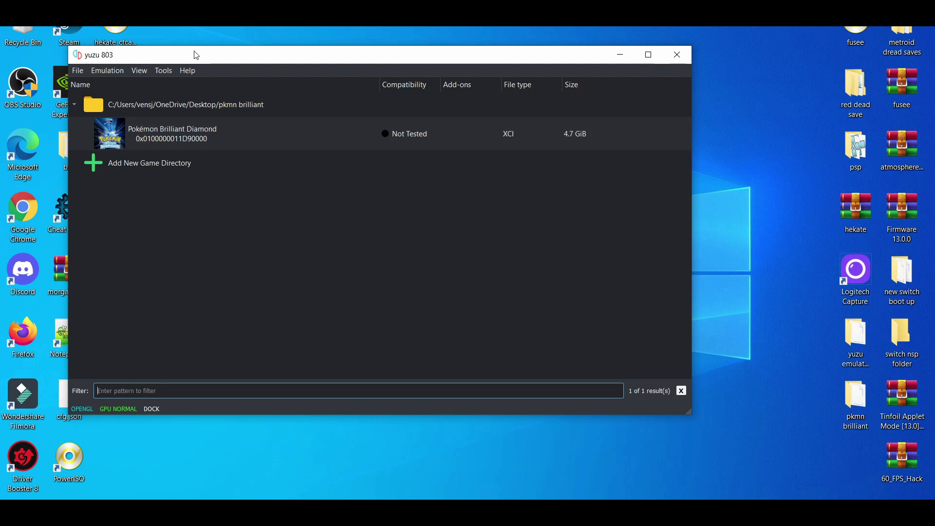
# Uncheck 'Use VSync (OpenGL only)' in yuzu's Graphics > Advanced configuration and save.
pyautogui.click(107, 70)
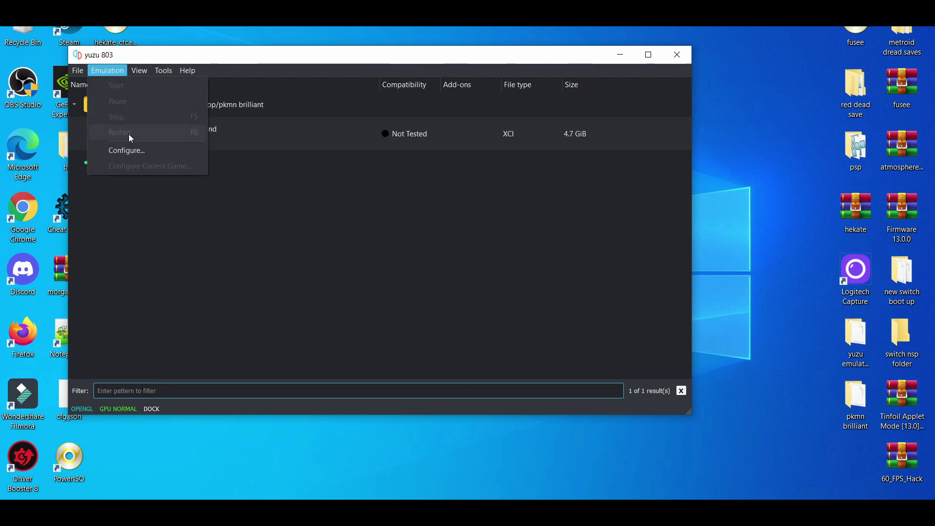
pyautogui.click(126, 150)
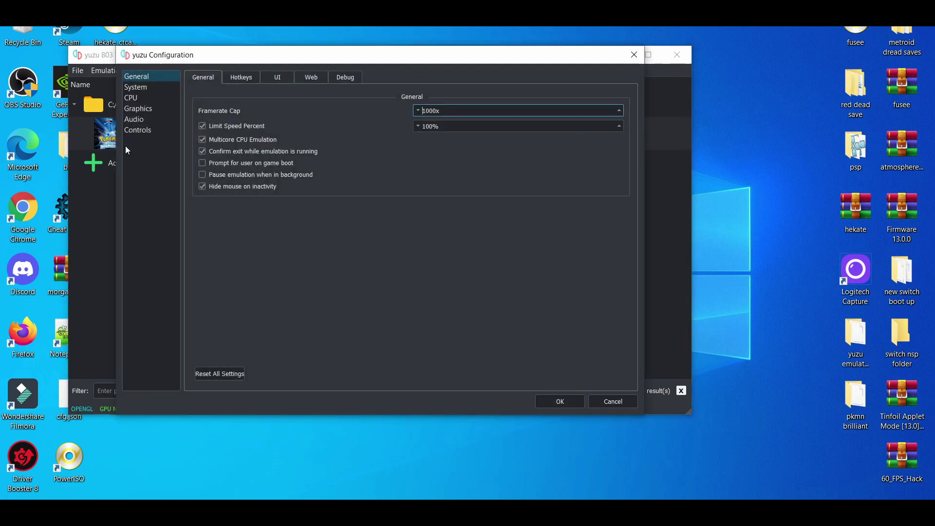
pyautogui.click(147, 108)
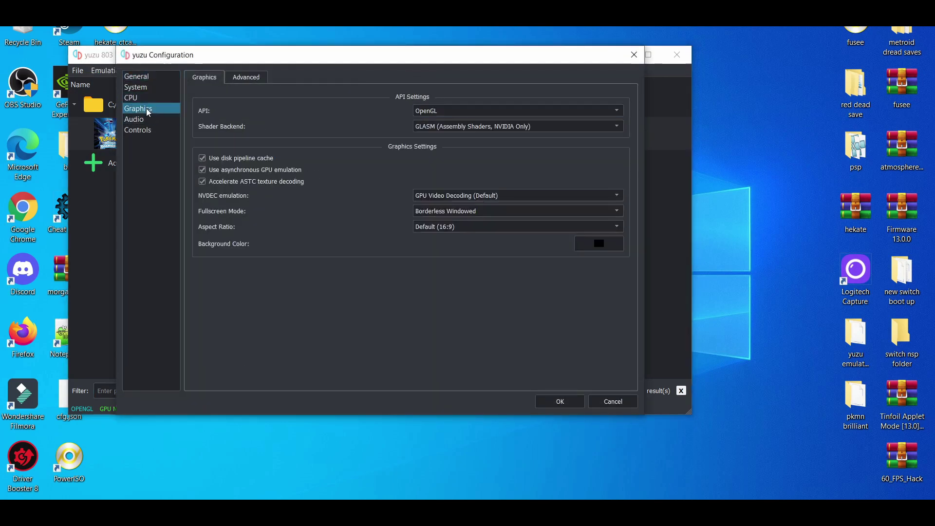
pyautogui.click(252, 79)
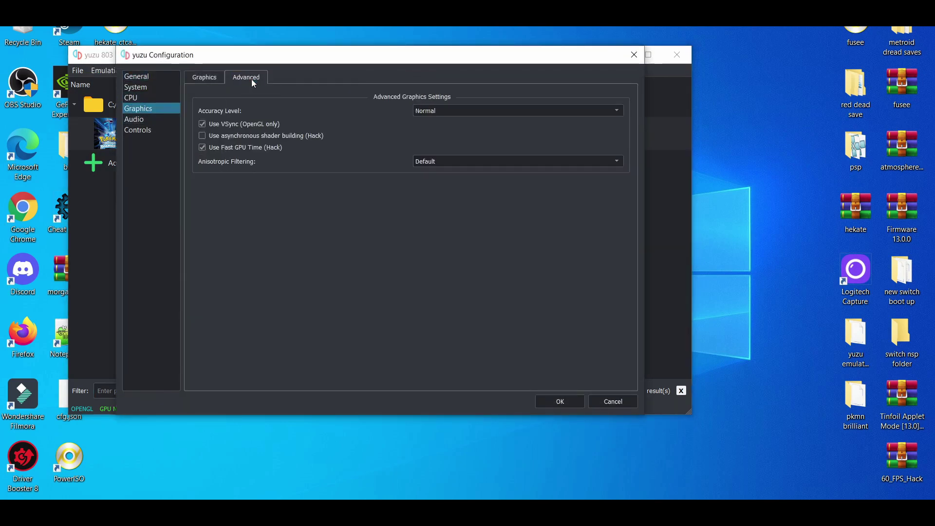
pyautogui.click(198, 123)
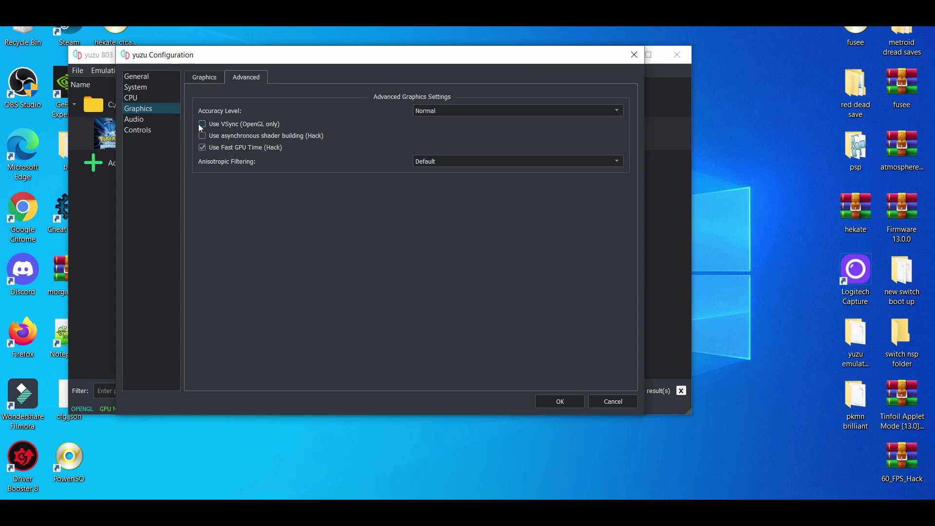
pyautogui.click(559, 401)
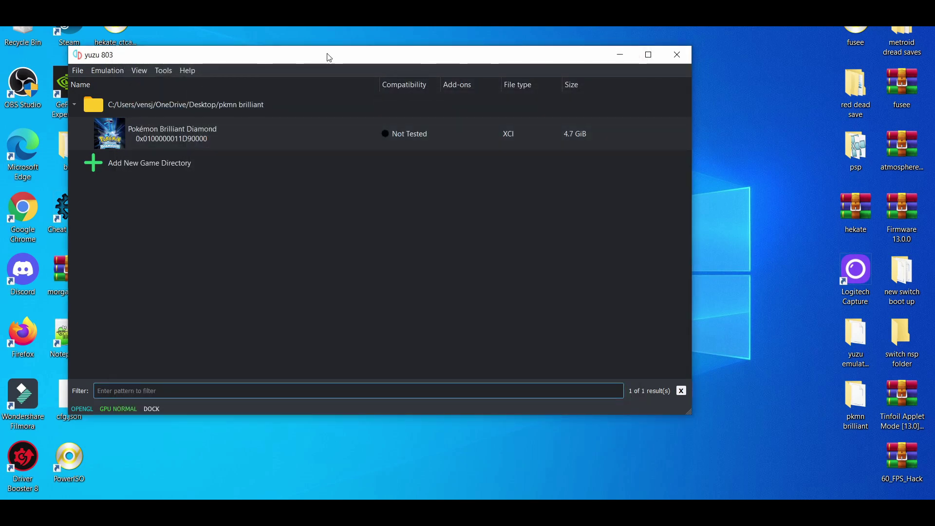
# Move the yuzu window aside and launch NVIDIA Control Panel from the desktop menu.
pyautogui.moveTo(328, 56); pyautogui.dragTo(262, 44)
pyautogui.rightClick(686, 289)
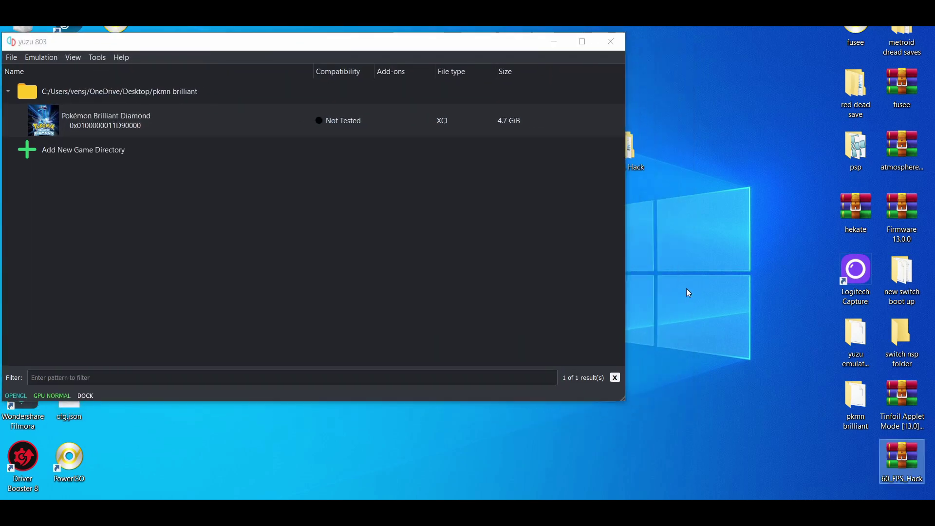
pyautogui.click(729, 390)
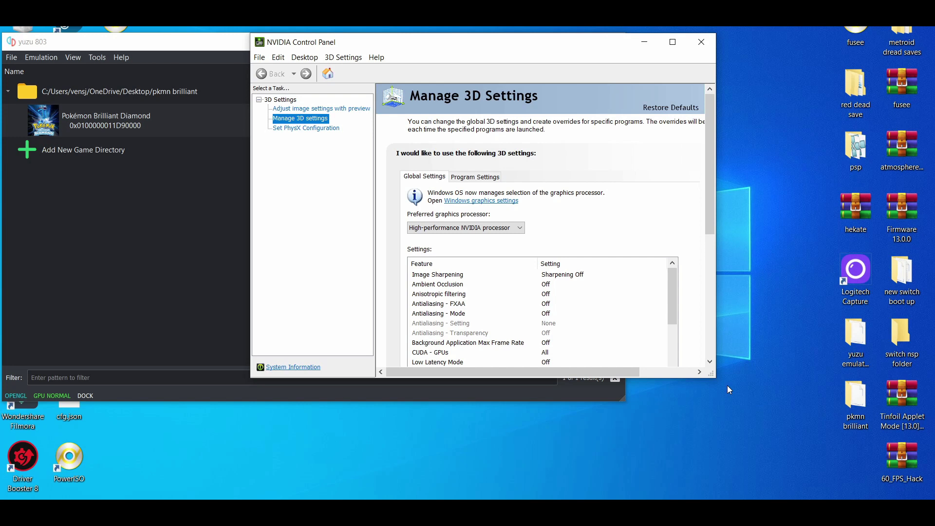
pyautogui.moveTo(670, 285); pyautogui.dragTo(667, 368)
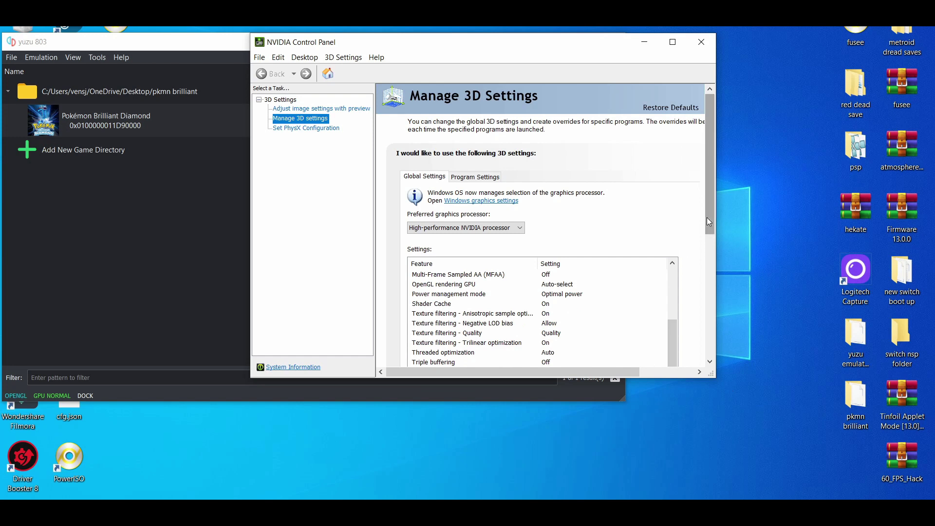
pyautogui.moveTo(707, 221); pyautogui.dragTo(707, 270)
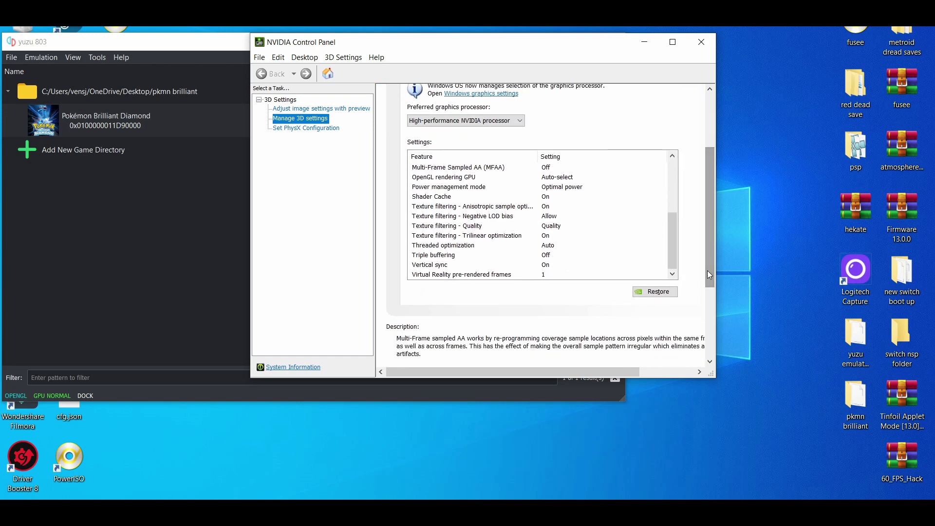
# Set Vertical sync to Off in the Global Settings of Manage 3D settings.
pyautogui.click(442, 265)
pyautogui.click(546, 269)
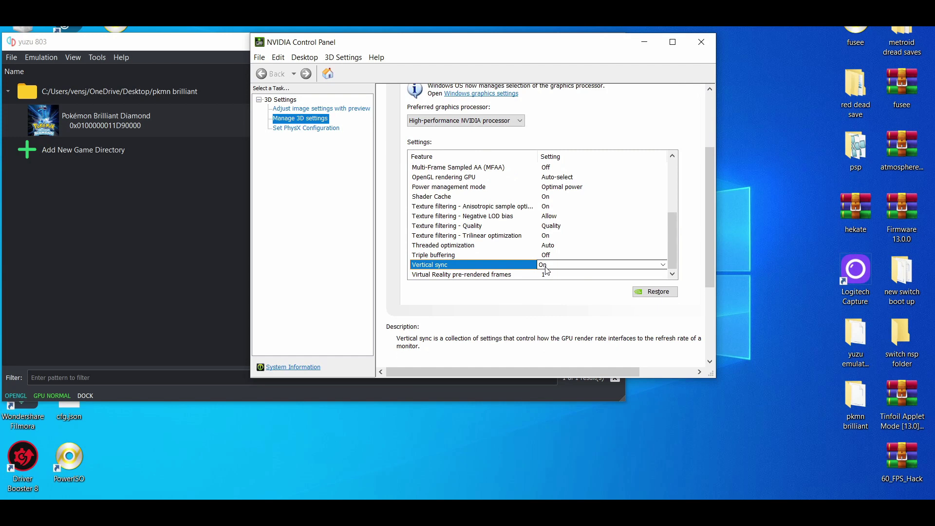
pyautogui.click(548, 269)
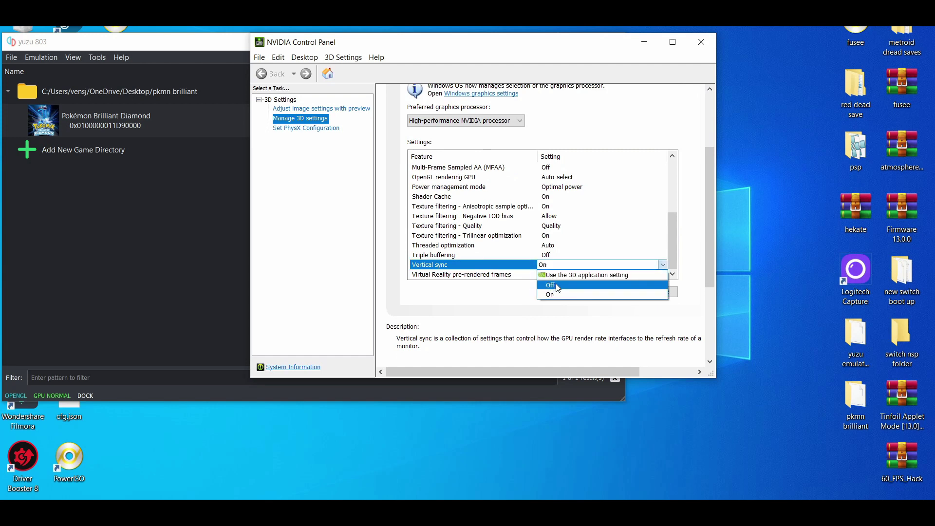
pyautogui.click(557, 286)
pyautogui.scroll(-5, 624, 236)
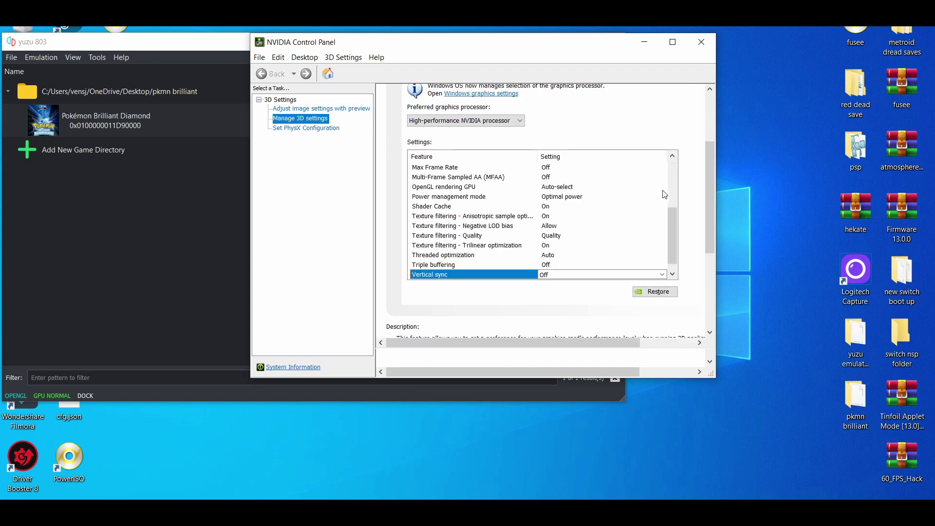
pyautogui.moveTo(673, 228)
pyautogui.mouseDown()
pyautogui.moveTo(669, 160)
pyautogui.moveTo(709, 128)
pyautogui.mouseUp()
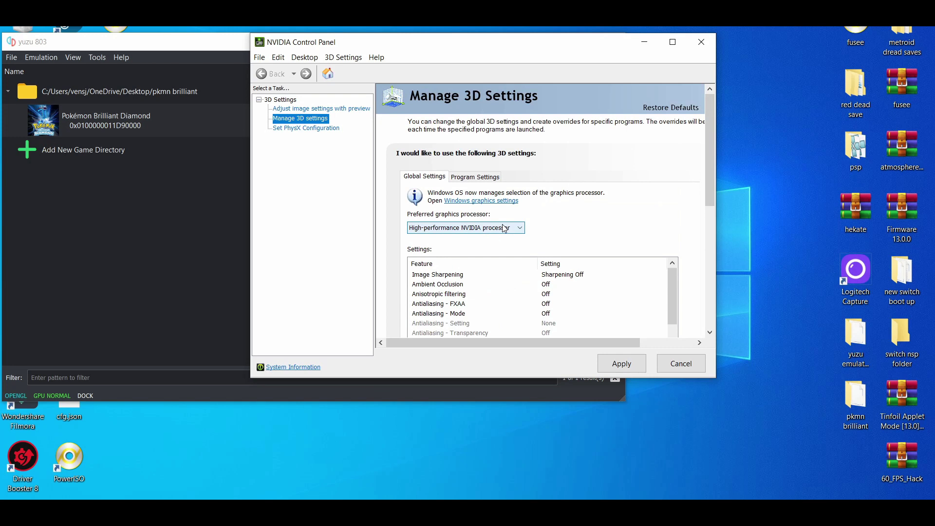
# Set Vertical sync to Off in yuzu's Program Settings, apply, and close NVIDIA Control Panel.
pyautogui.click(490, 177)
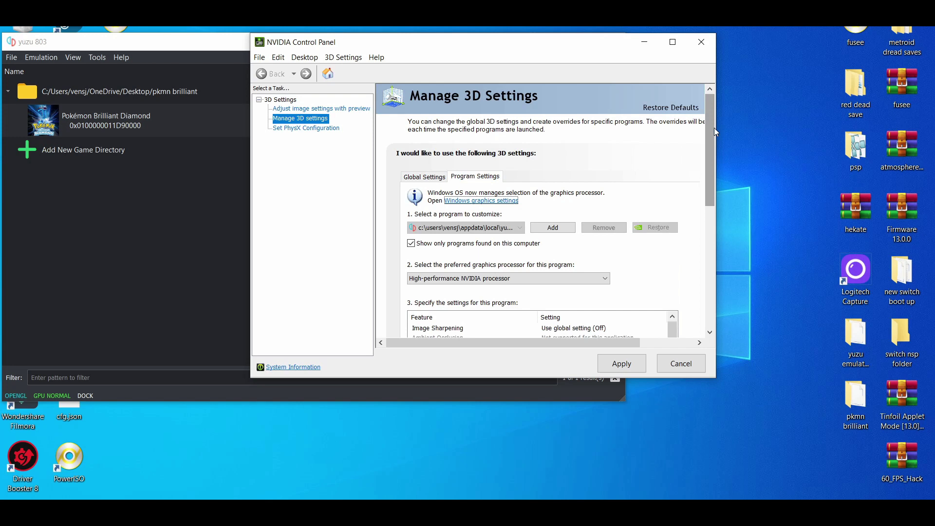
pyautogui.moveTo(714, 127)
pyautogui.mouseDown()
pyautogui.moveTo(713, 186)
pyautogui.moveTo(673, 230)
pyautogui.moveTo(673, 248)
pyautogui.mouseUp()
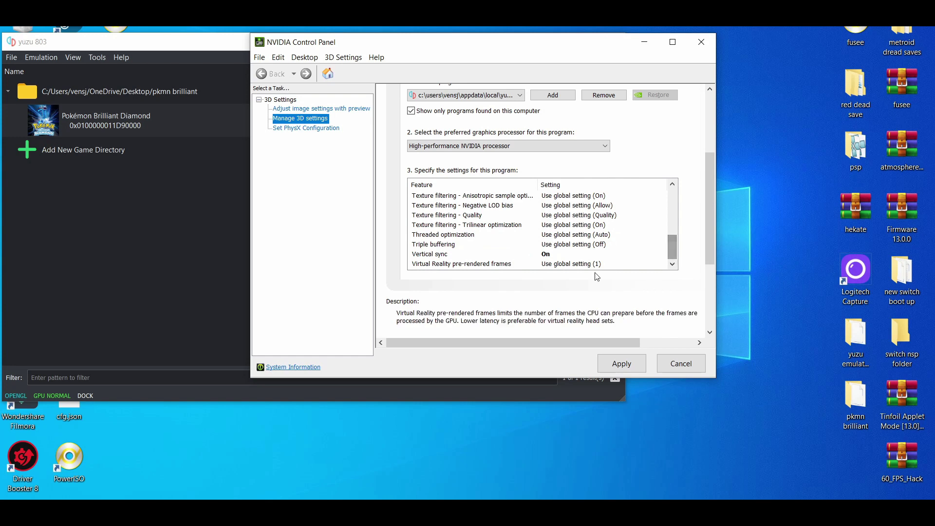
pyautogui.click(452, 255)
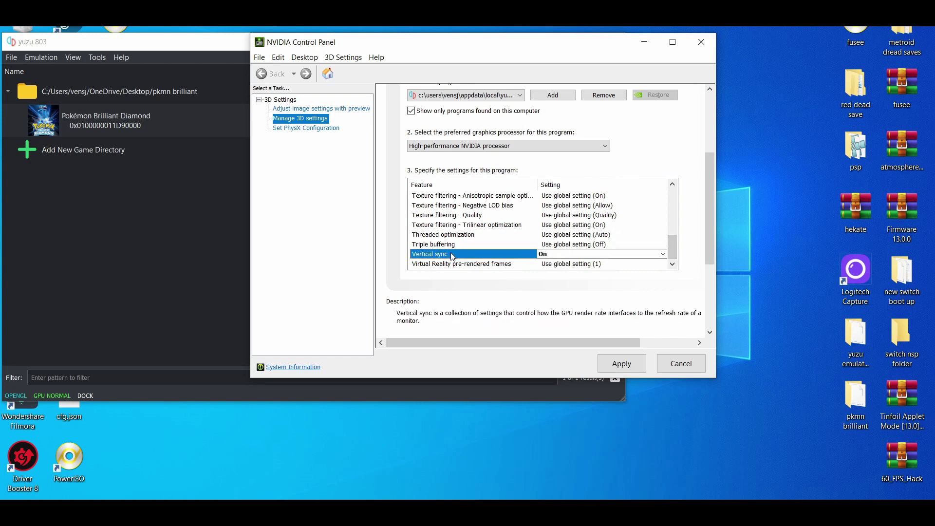
pyautogui.click(663, 254)
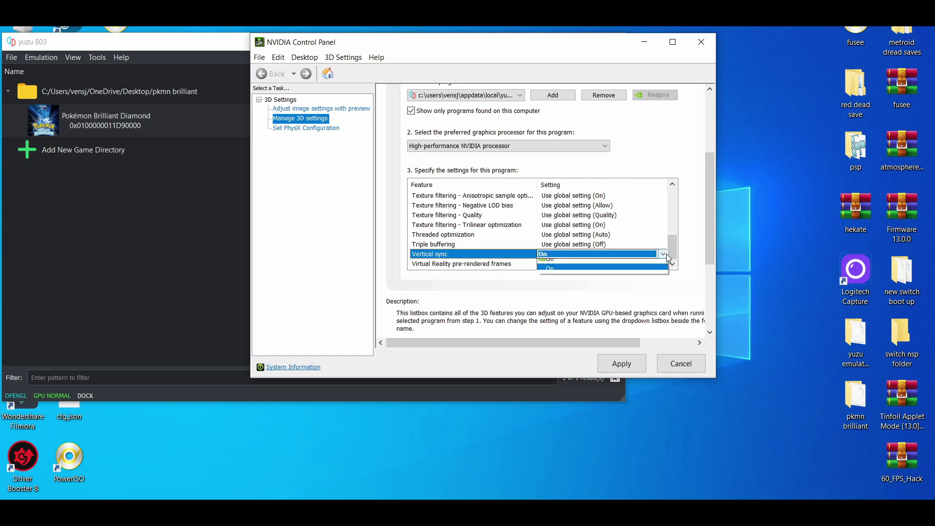
pyautogui.click(610, 283)
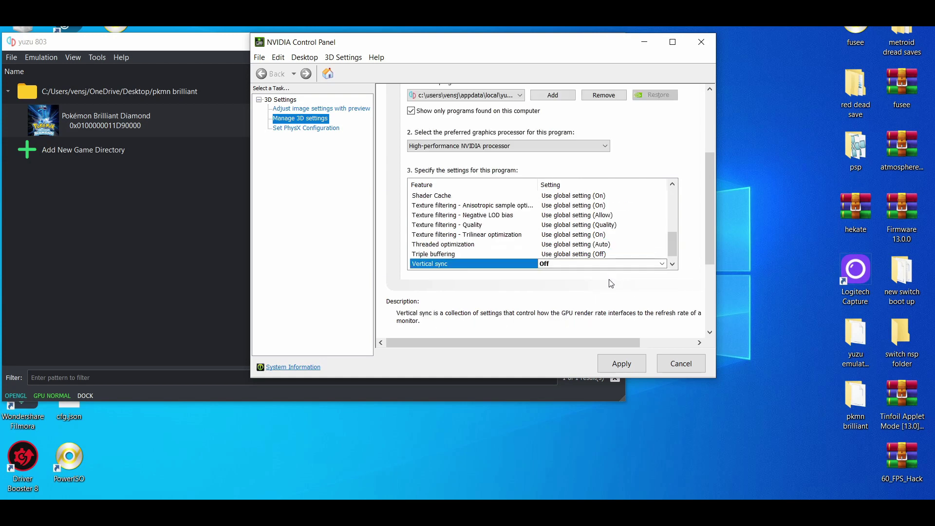
pyautogui.click(621, 367)
pyautogui.click(699, 42)
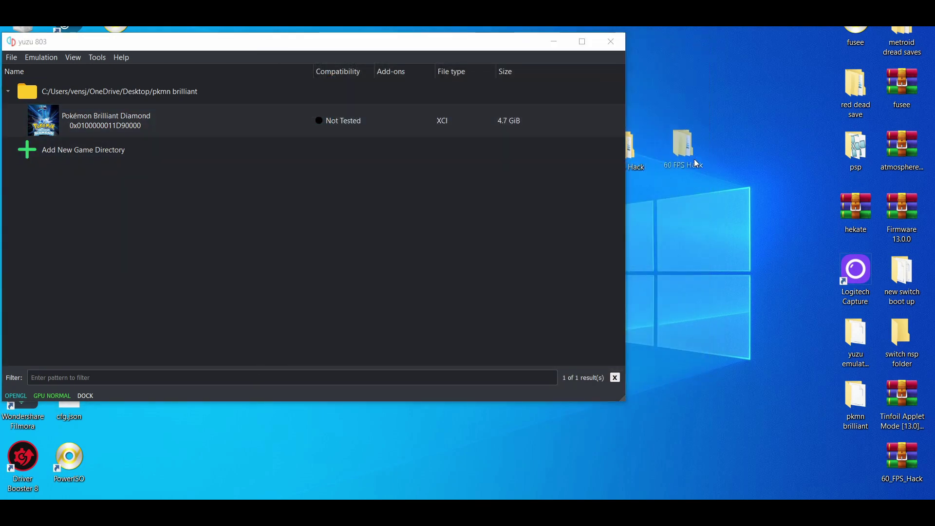
# Copy the desktop 60 FPS Hack folder into Brilliant Diamond's mod data location, then close Explorer.
pyautogui.moveTo(633, 166); pyautogui.dragTo(720, 166)
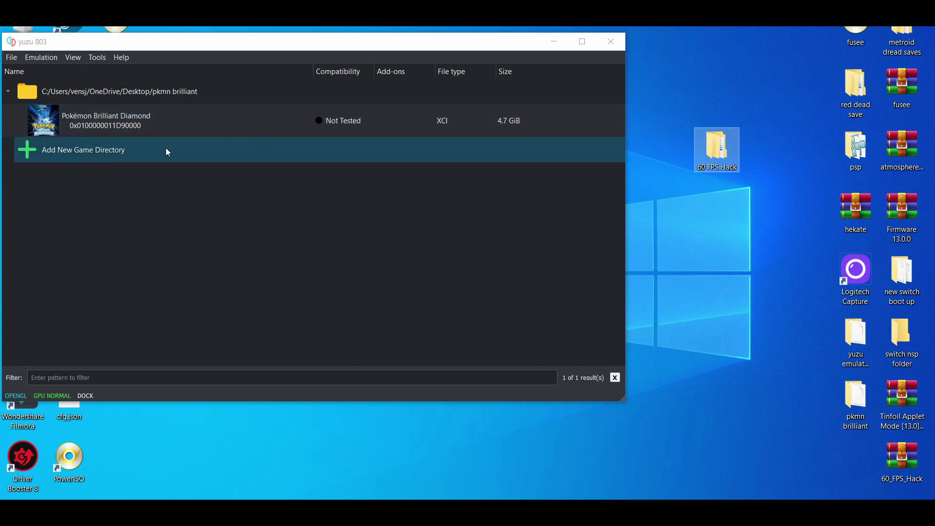
pyautogui.rightClick(166, 117)
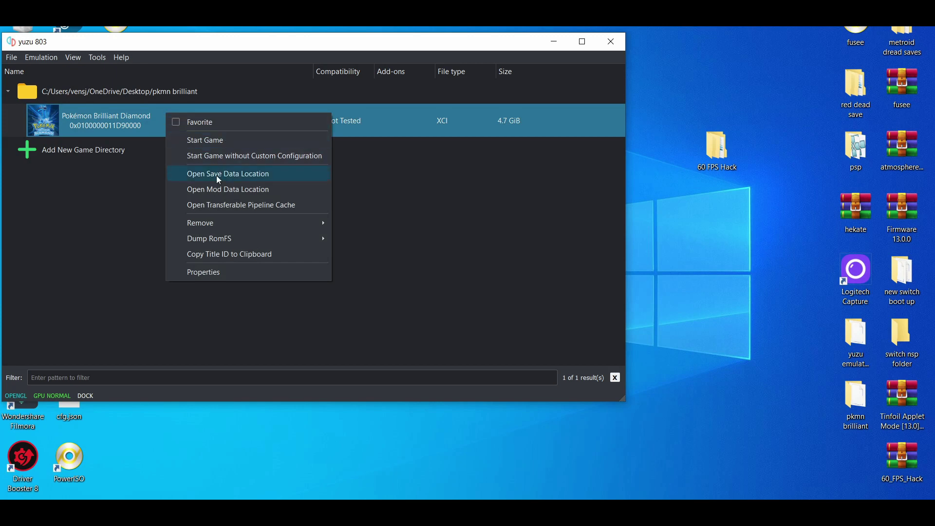
pyautogui.click(214, 191)
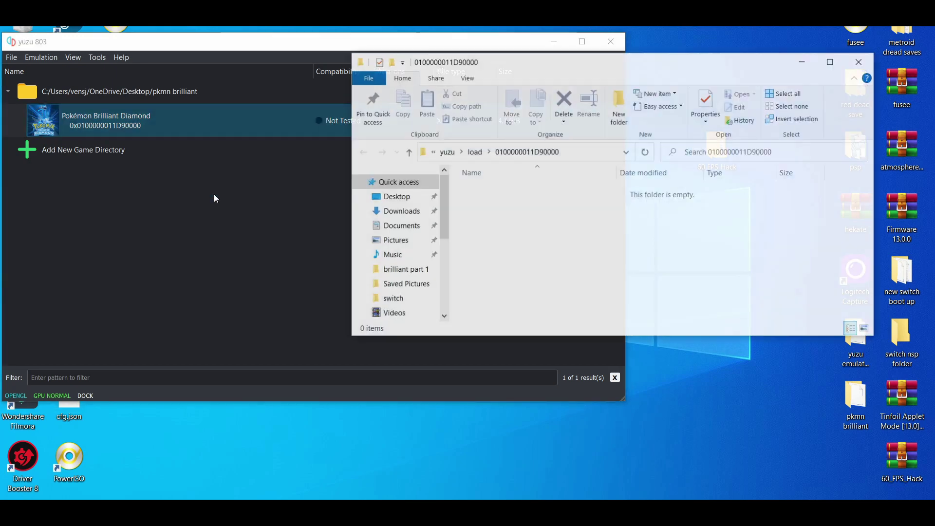
pyautogui.moveTo(506, 69); pyautogui.dragTo(210, 52)
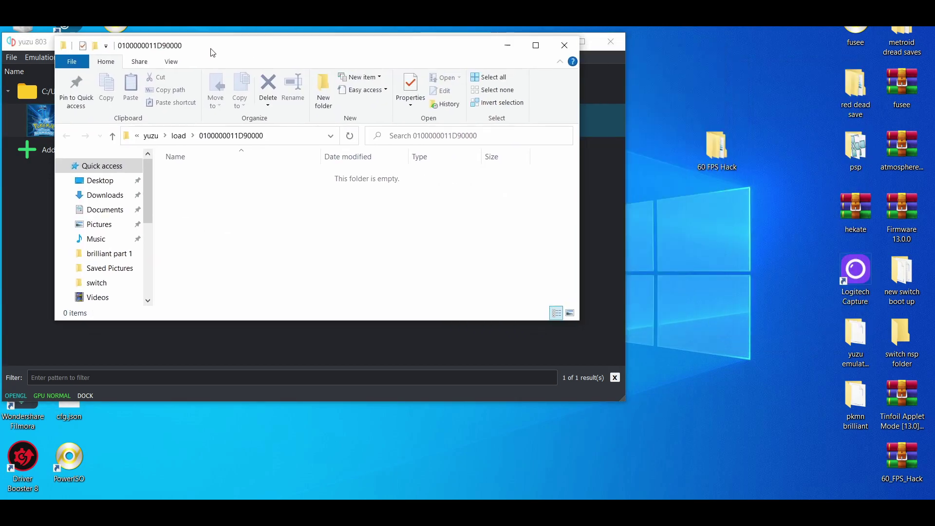
pyautogui.moveTo(715, 158); pyautogui.dragTo(358, 255)
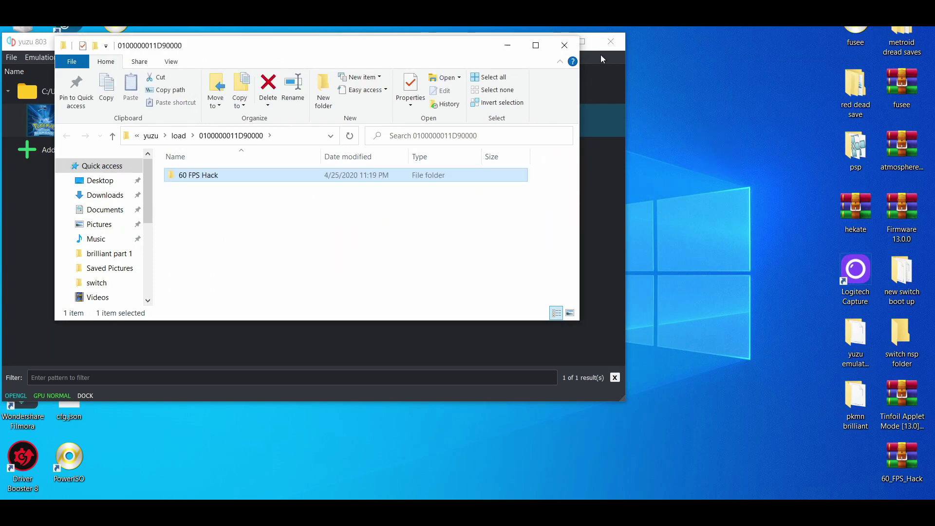
pyautogui.click(572, 49)
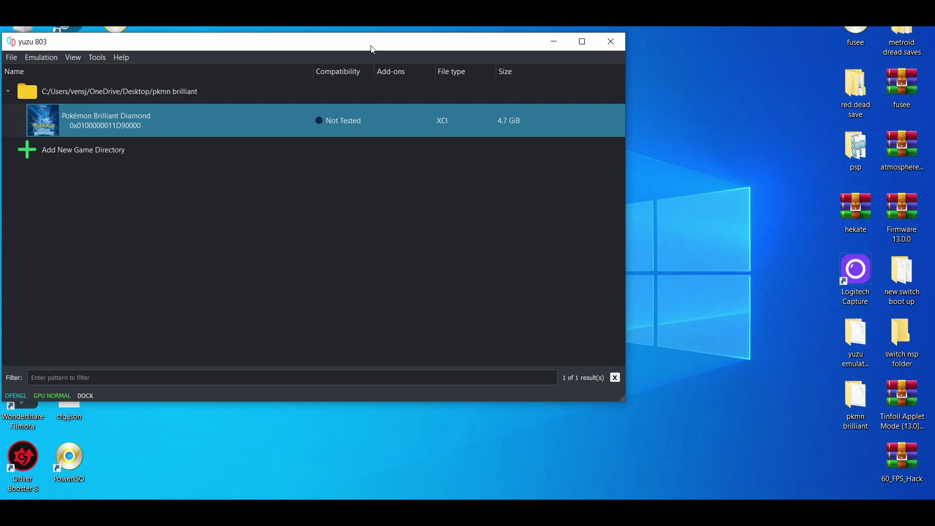
pyautogui.moveTo(371, 47); pyautogui.dragTo(449, 64)
# Keep the 60 FPS Hack add-on checked in Brilliant Diamond's Add-Ons properties and confirm.
pyautogui.rightClick(247, 144)
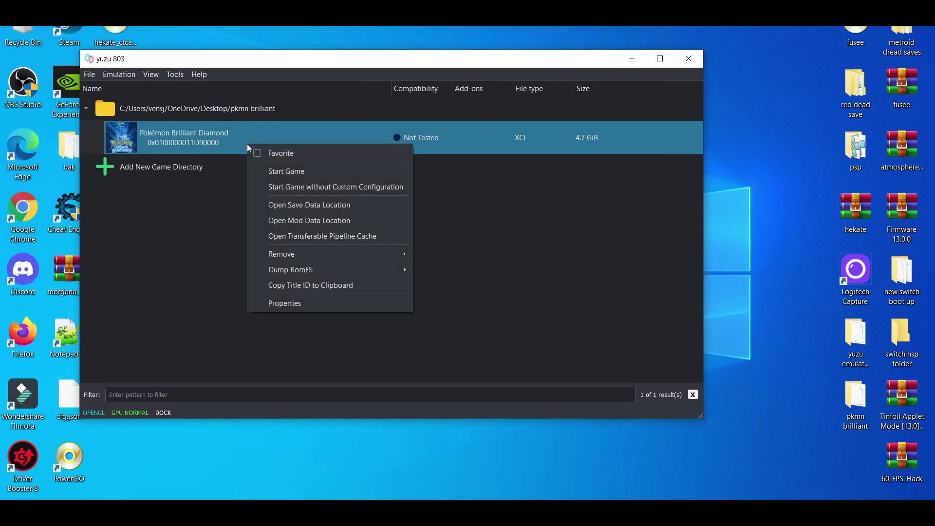
pyautogui.click(278, 303)
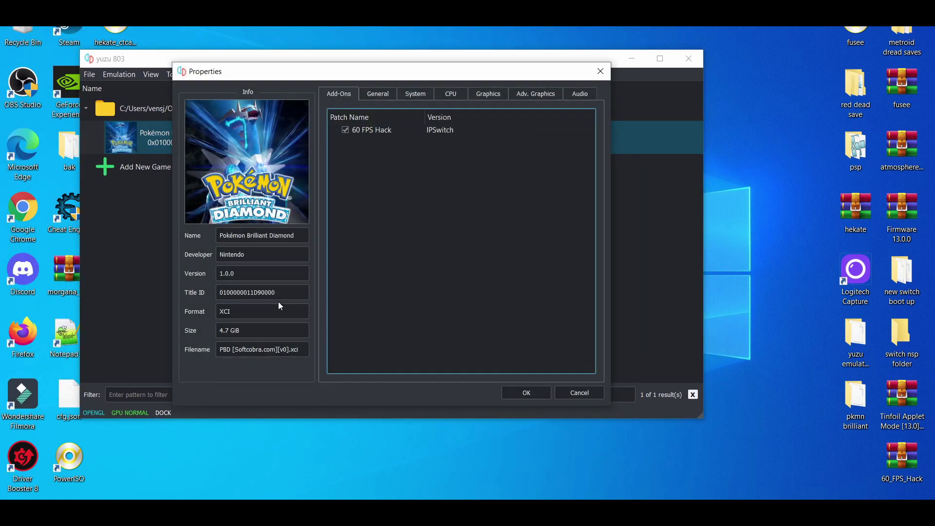
pyautogui.click(379, 130)
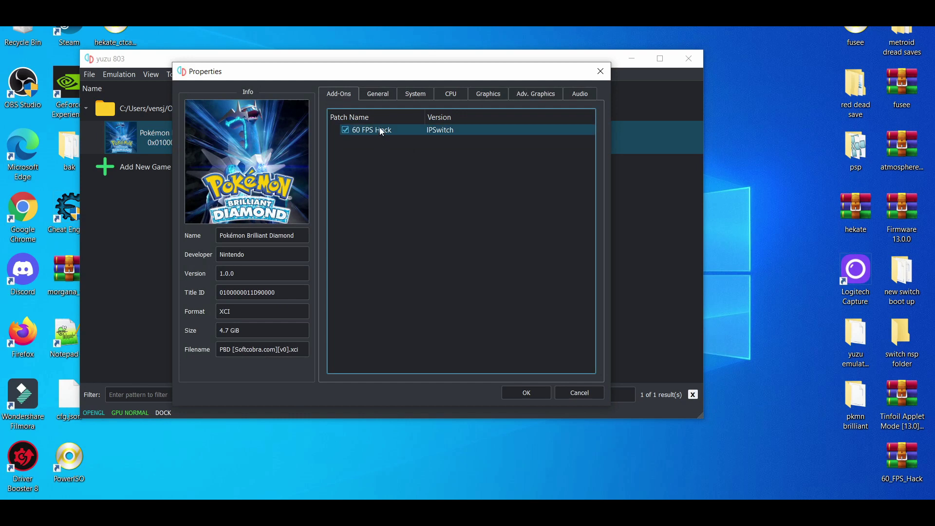
pyautogui.click(345, 129)
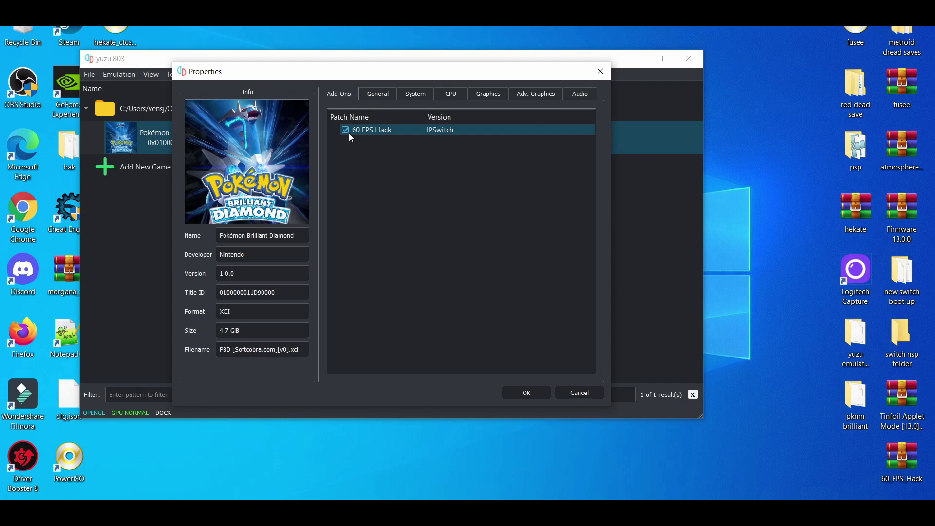
pyautogui.click(526, 393)
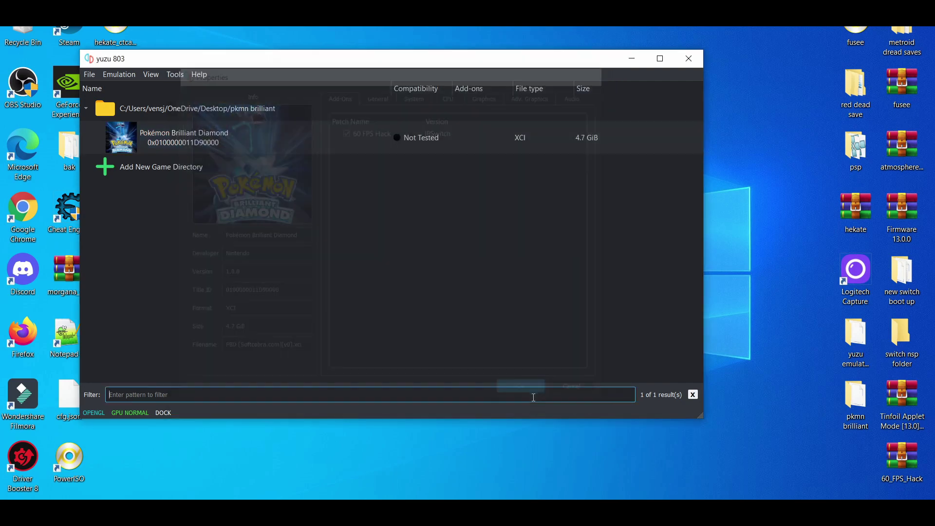
pyautogui.moveTo(338, 66); pyautogui.dragTo(412, 80)
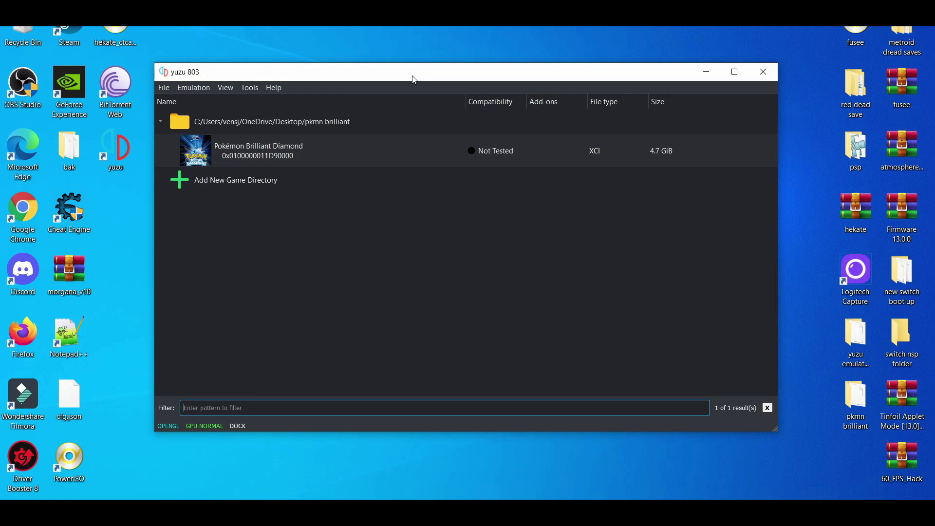
pyautogui.moveTo(413, 79); pyautogui.dragTo(375, 48)
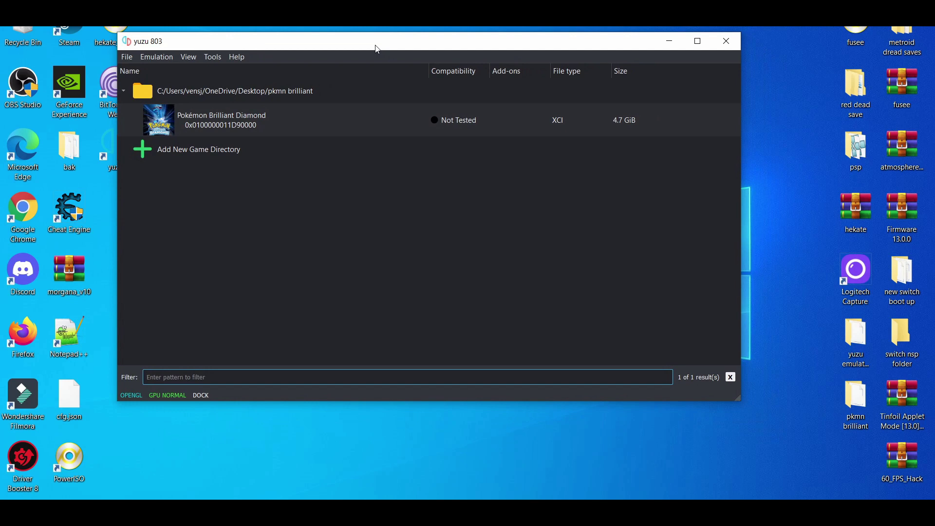